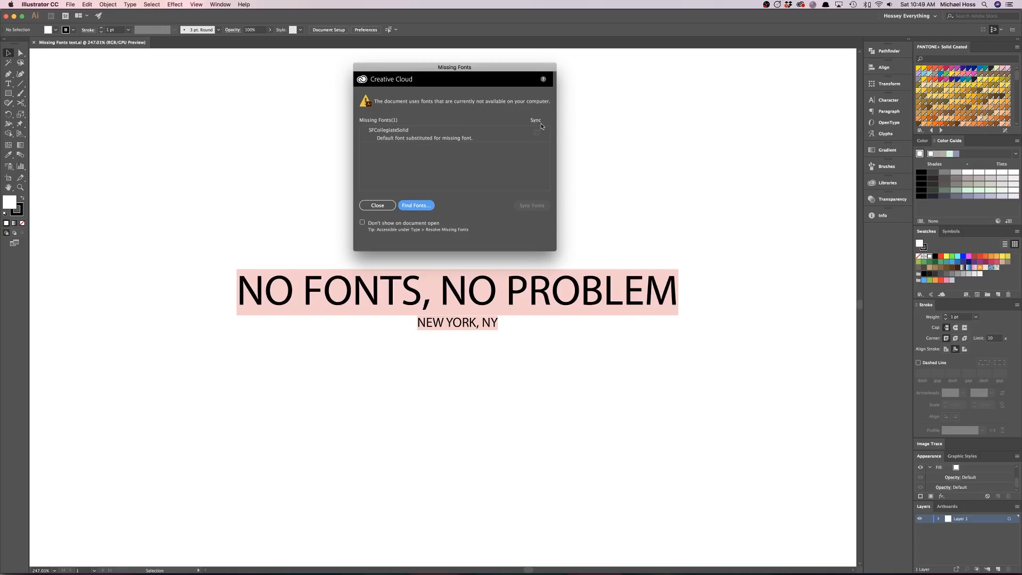
Step: Dismiss the Missing Fonts warning, leaving the substituted-font text on the artboard
{"action": "left_click", "coordinate": [377, 206]}
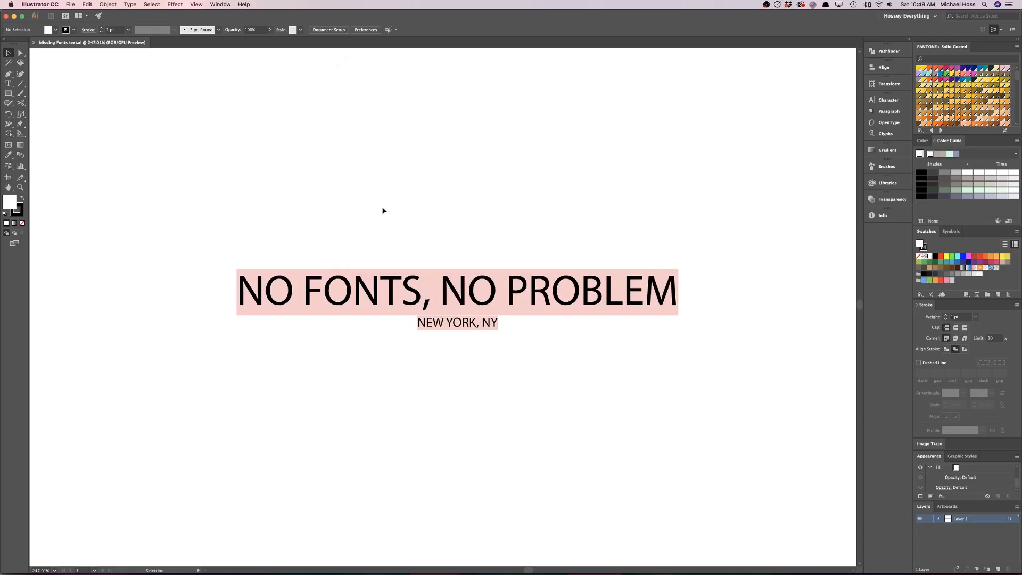
Step: Create a new blank document with the default settings
{"action": "left_click", "coordinate": [71, 5]}
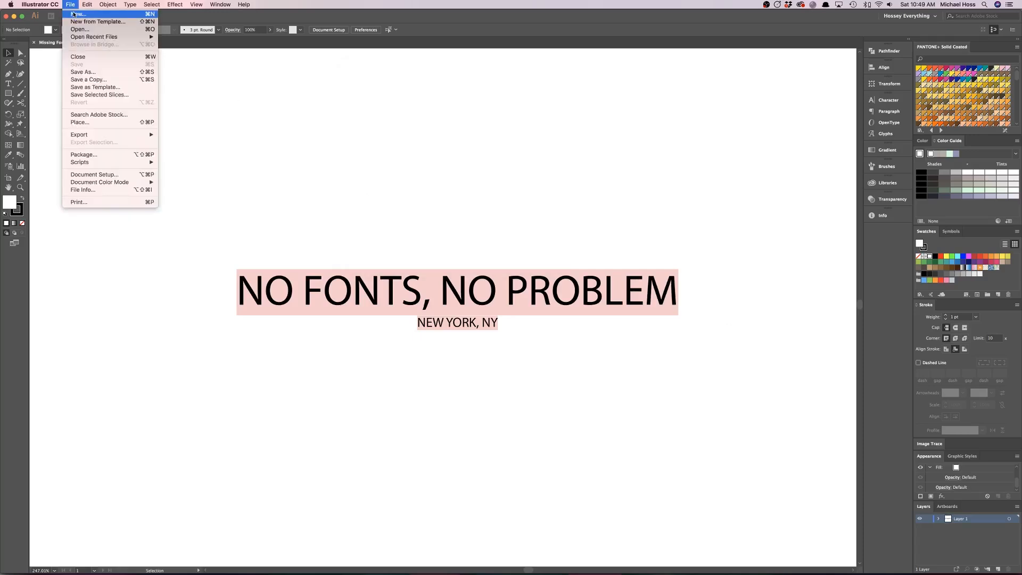
{"action": "left_click", "coordinate": [76, 13]}
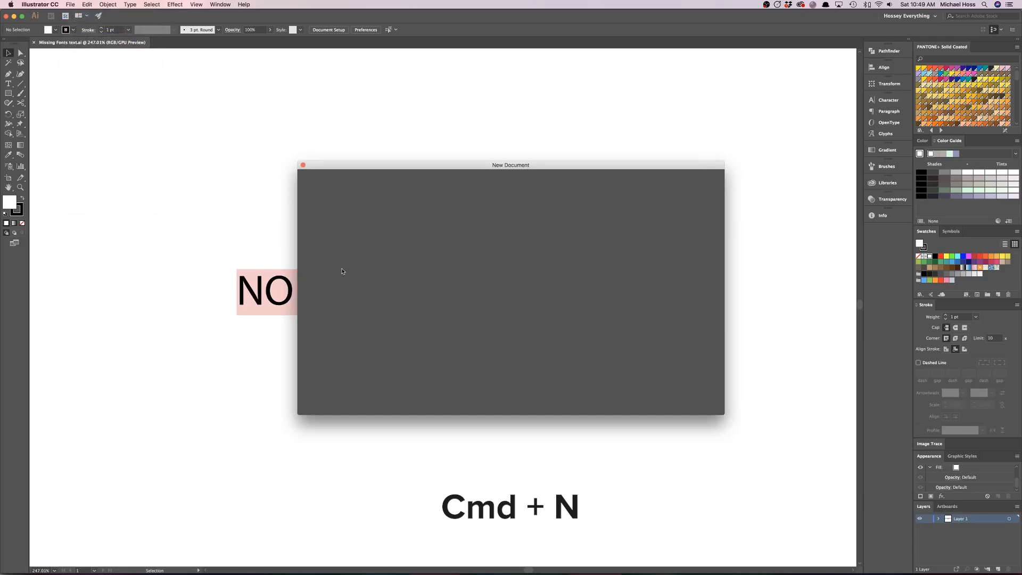
{"action": "key", "text": "Escape"}
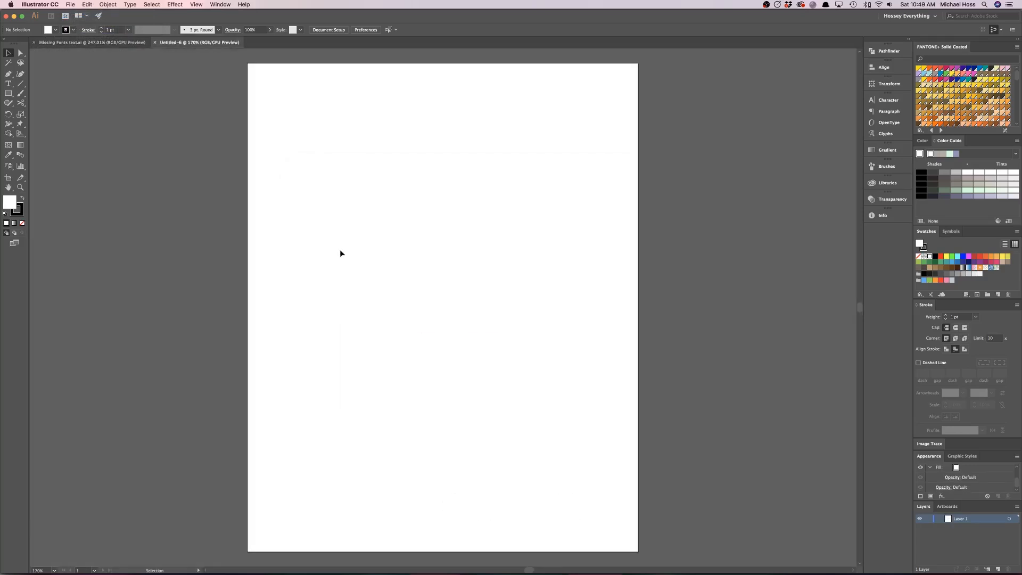
Step: Place Missing Fonts text.ai from the desktop onto the artboard as linked artwork
{"action": "key", "text": "super+h"}
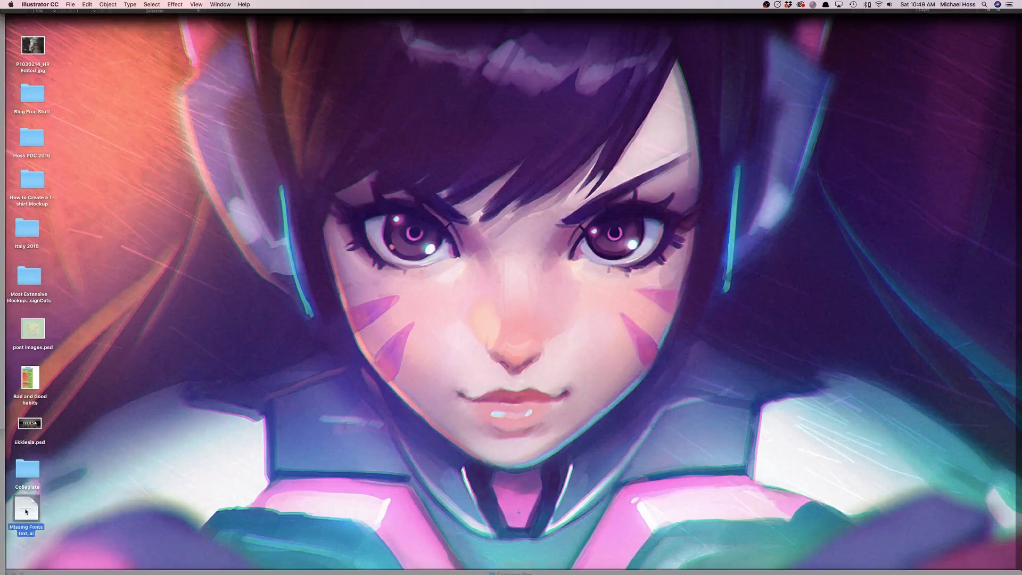
{"action": "left_click_drag", "start_coordinate": [26, 512], "coordinate": [276, 383]}
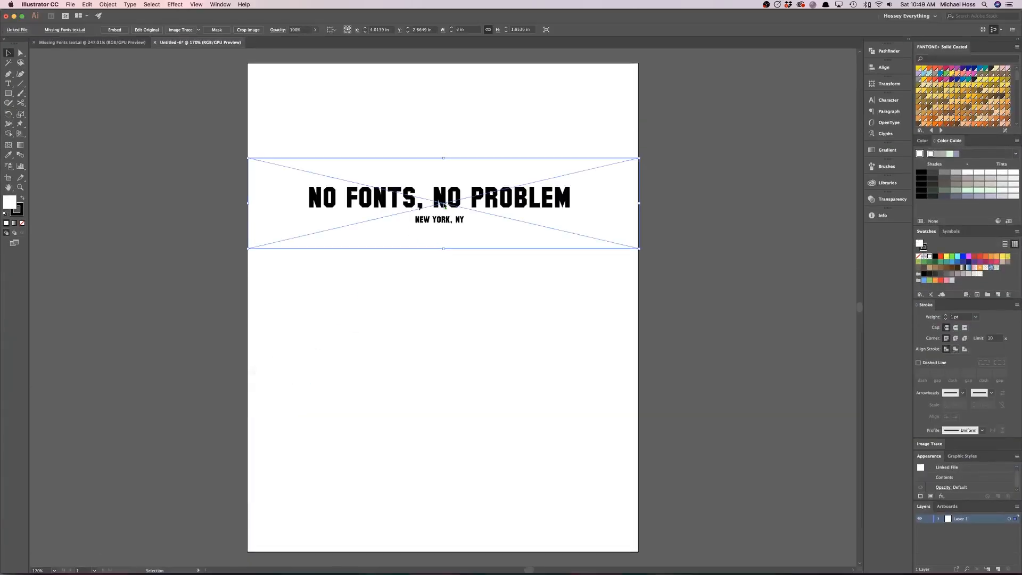
{"action": "left_click_drag", "start_coordinate": [435, 200], "coordinate": [435, 238]}
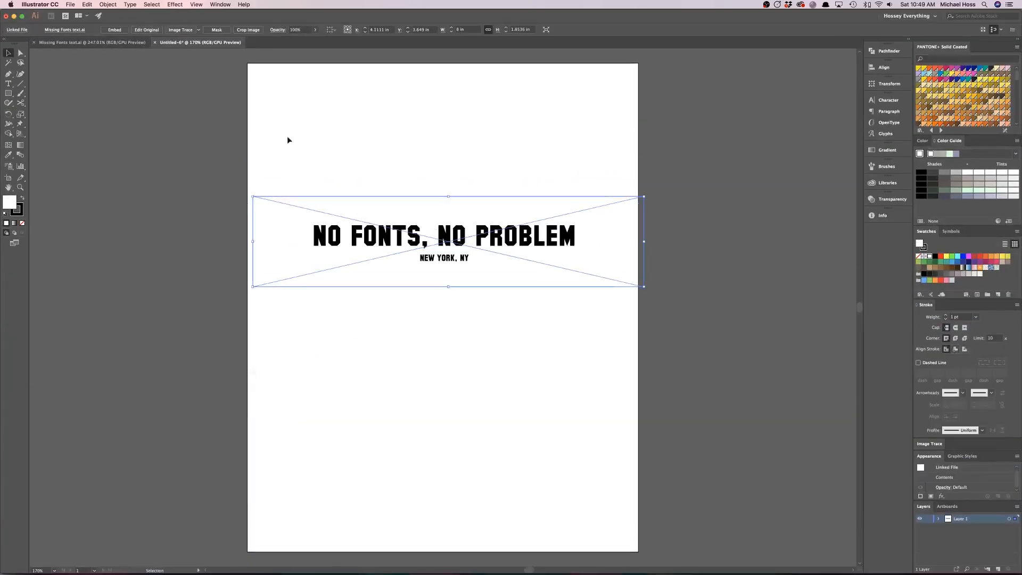
Step: Flatten Transparency on the placed artwork with Convert All Text to Outlines enabled
{"action": "left_click", "coordinate": [108, 5]}
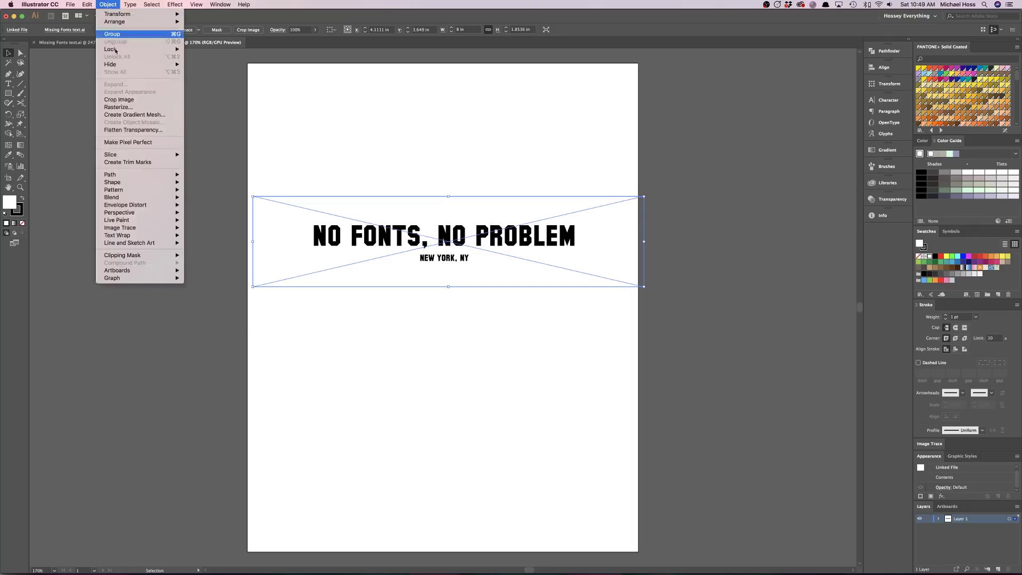
{"action": "left_click", "coordinate": [132, 130]}
{"action": "left_click", "coordinate": [439, 275]}
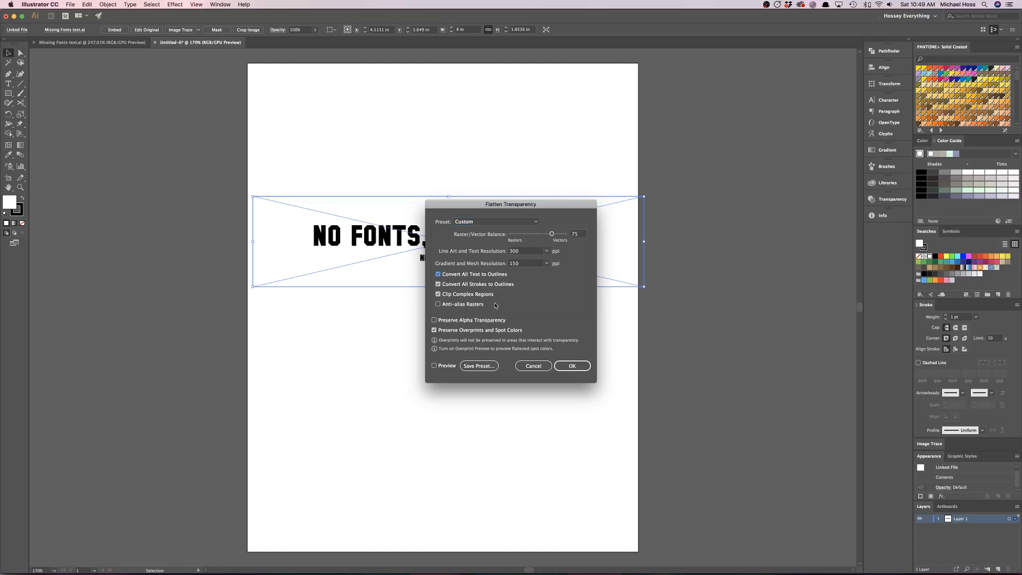
{"action": "left_click", "coordinate": [571, 366]}
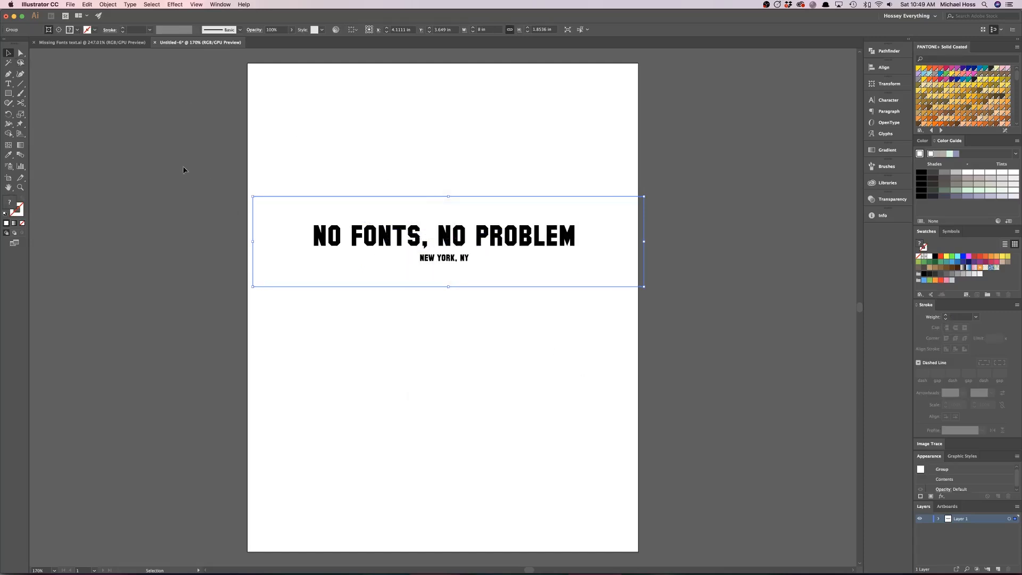
Step: Delete the empty bounding rectangle with Direct Selection, leaving only the outlined lettering selected
{"action": "left_click", "coordinate": [20, 53]}
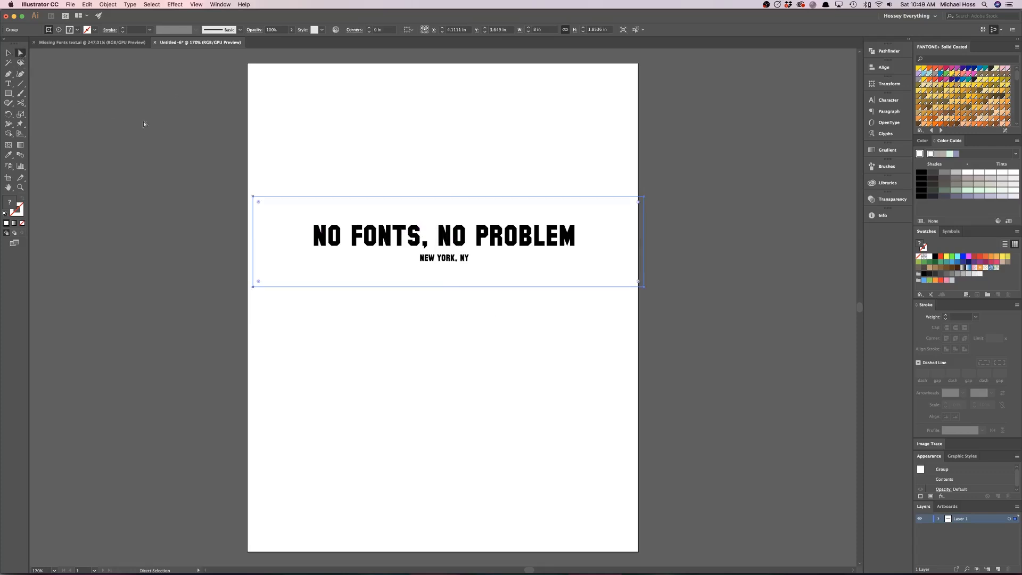
{"action": "left_click", "coordinate": [254, 197]}
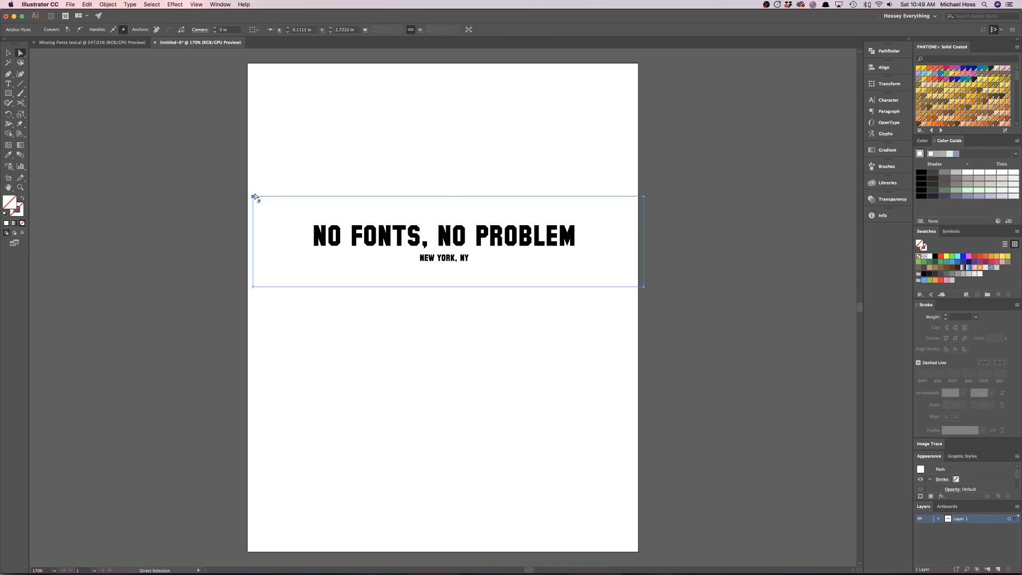
{"action": "key", "text": "Delete"}
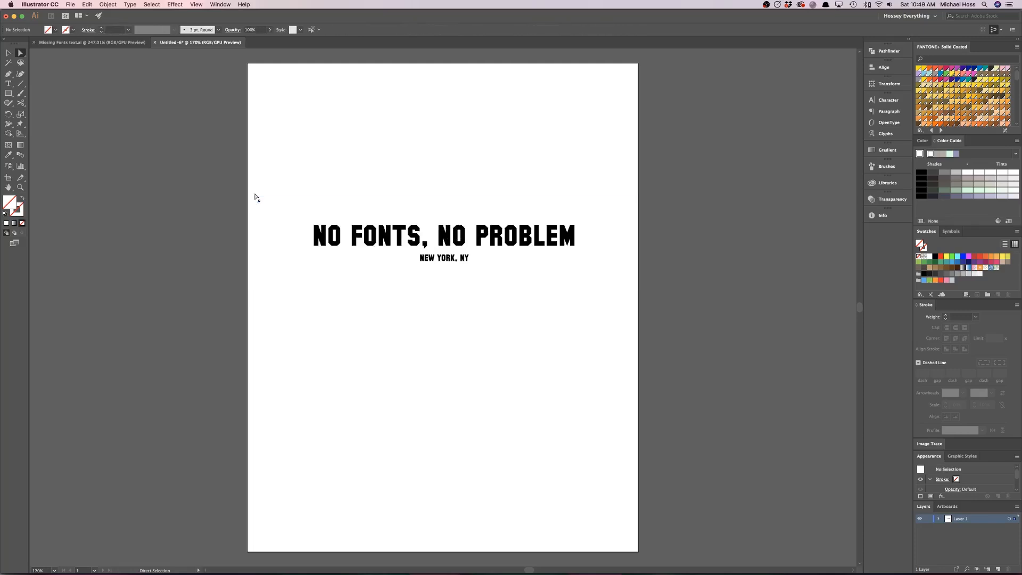
{"action": "left_click", "coordinate": [383, 235]}
{"action": "scroll", "coordinate": [524, 229], "scroll_direction": "up", "scroll_amount": 5}
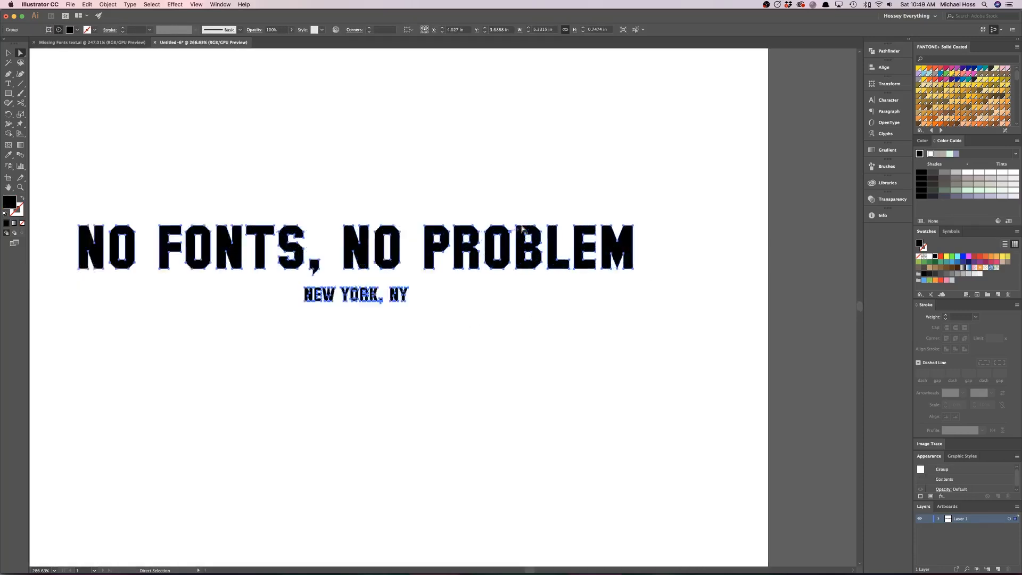
{"action": "scroll", "coordinate": [523, 229], "scroll_direction": "left", "scroll_amount": 5}
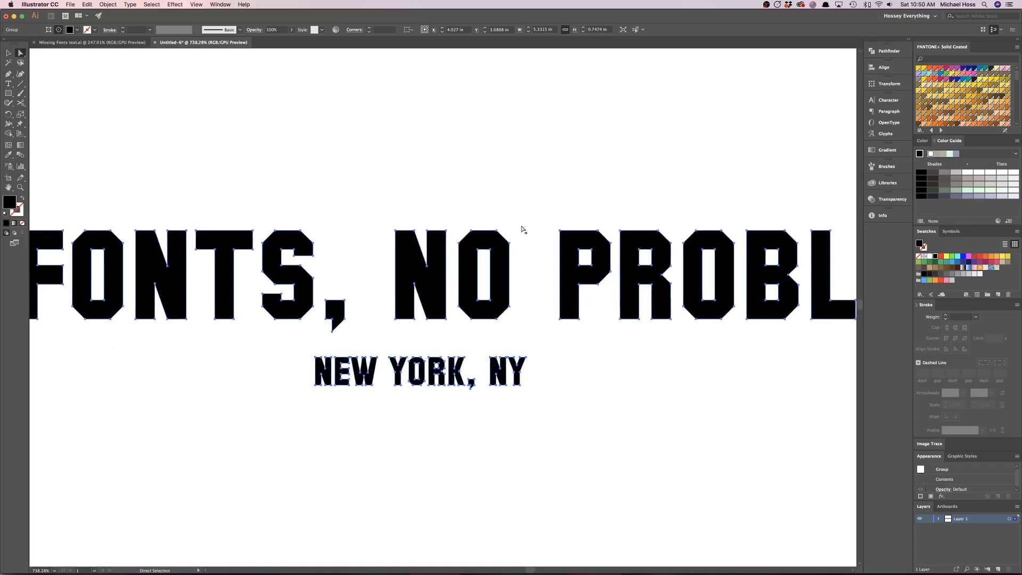